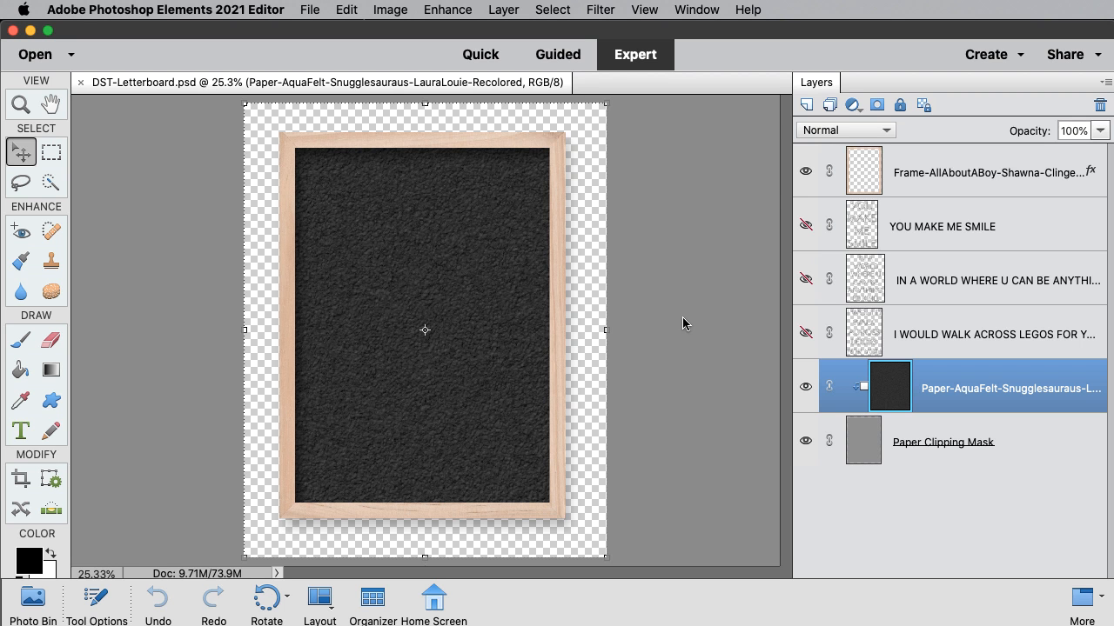
- On a new layer above the felt paper, draw a 10 px wide straight horizontal line across the board just below the frame's upper edge
click(807, 106)
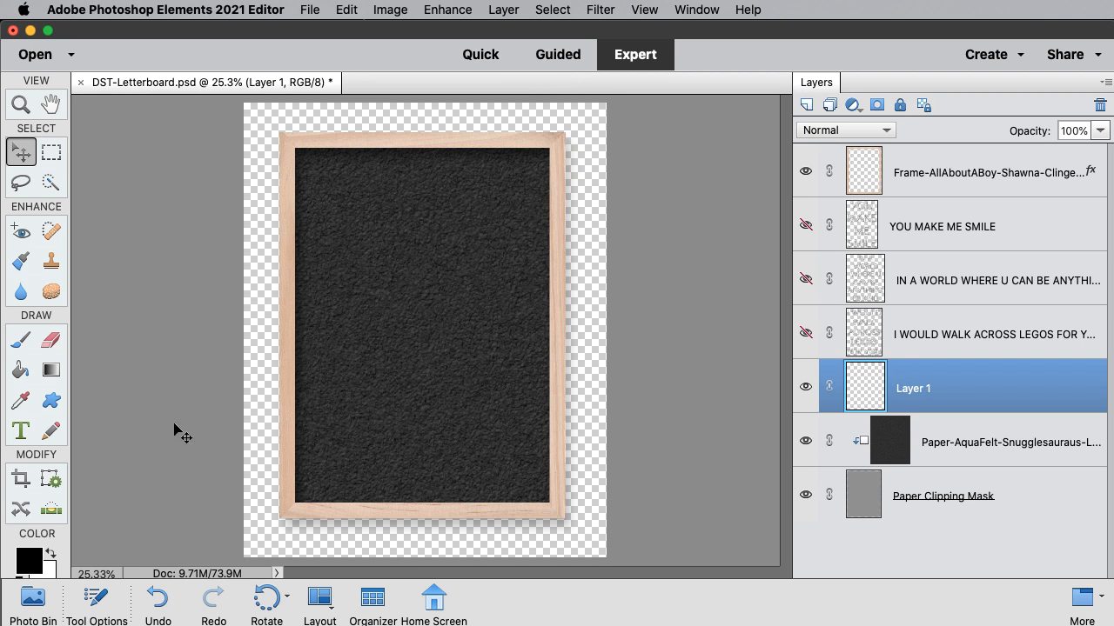
click(54, 402)
click(94, 601)
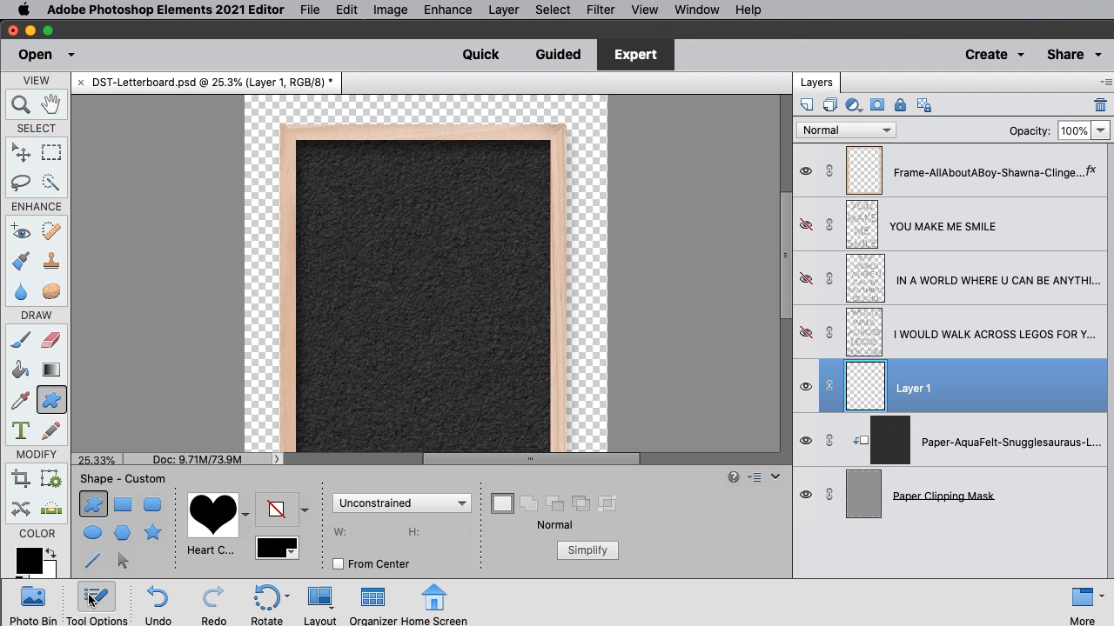
click(93, 558)
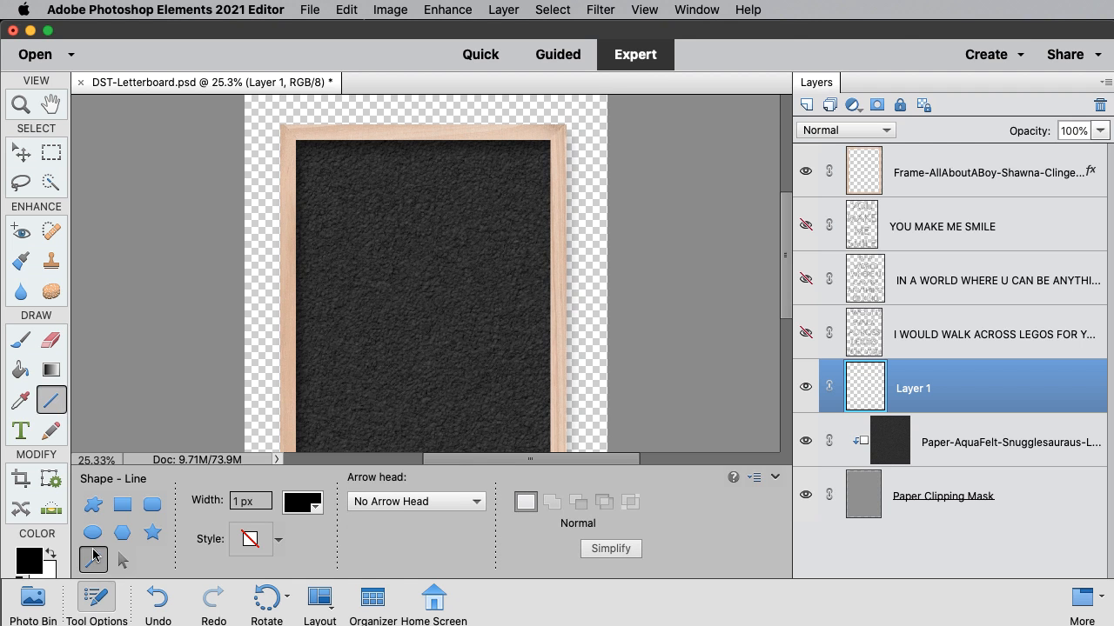
click(263, 498)
text(10)
click(94, 598)
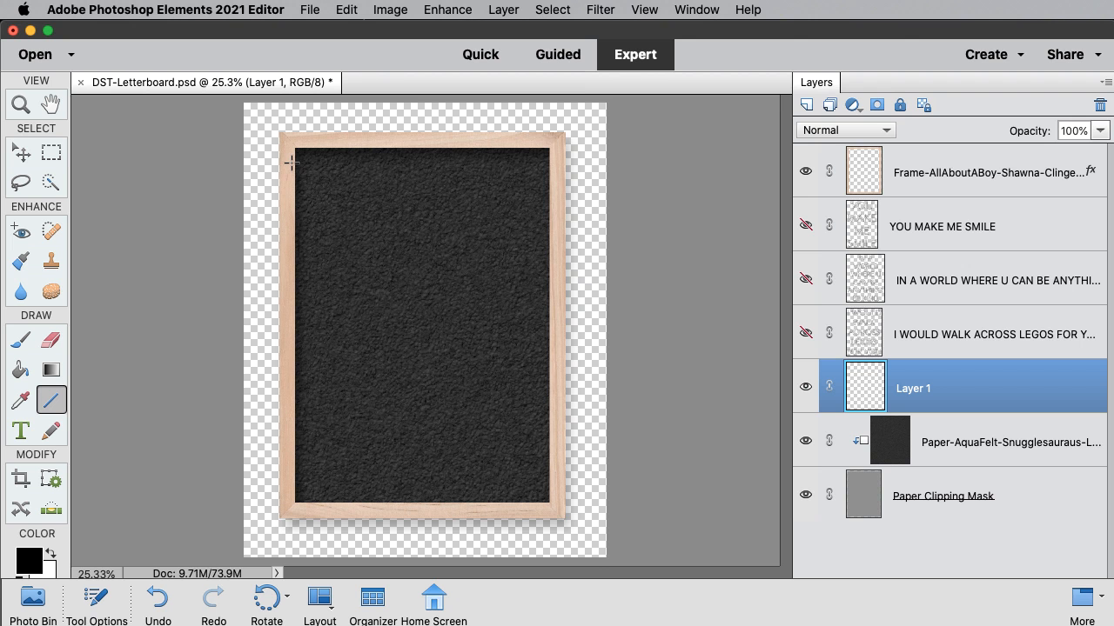
drag(291, 162, 554, 153)
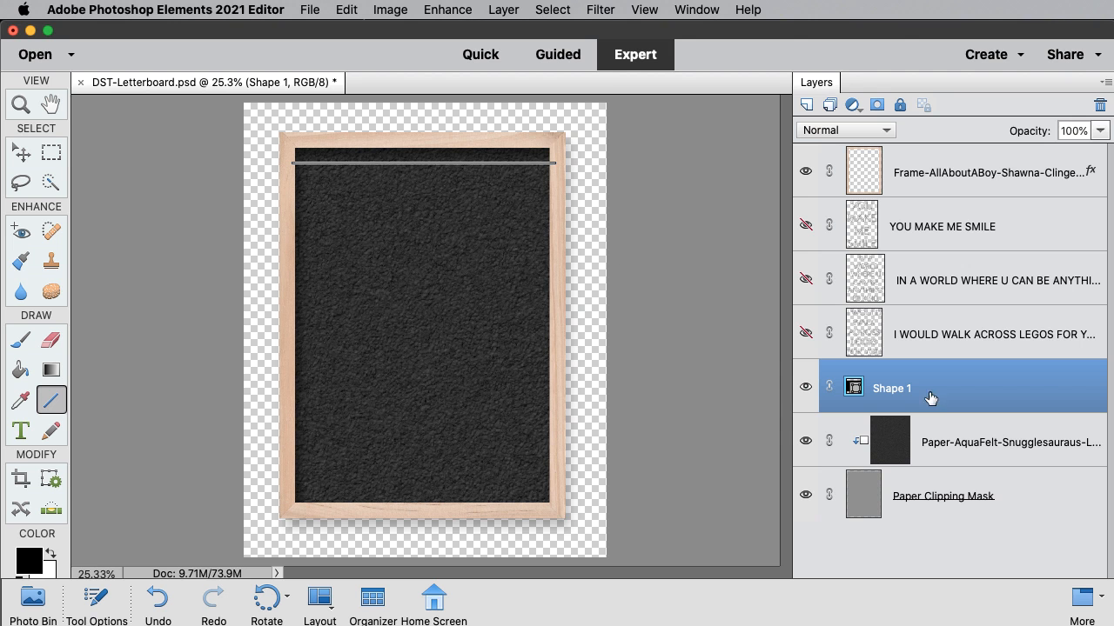
- Simplify the line's shape layer, then give it the Soft Light blend mode and 80% opacity
right_click(900, 393)
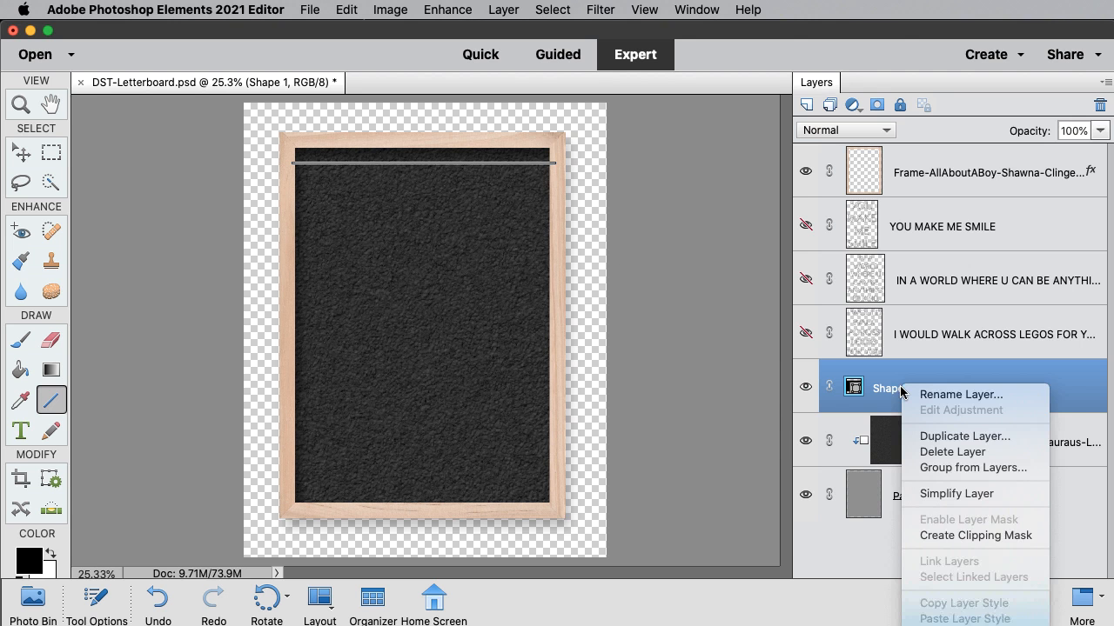
click(955, 494)
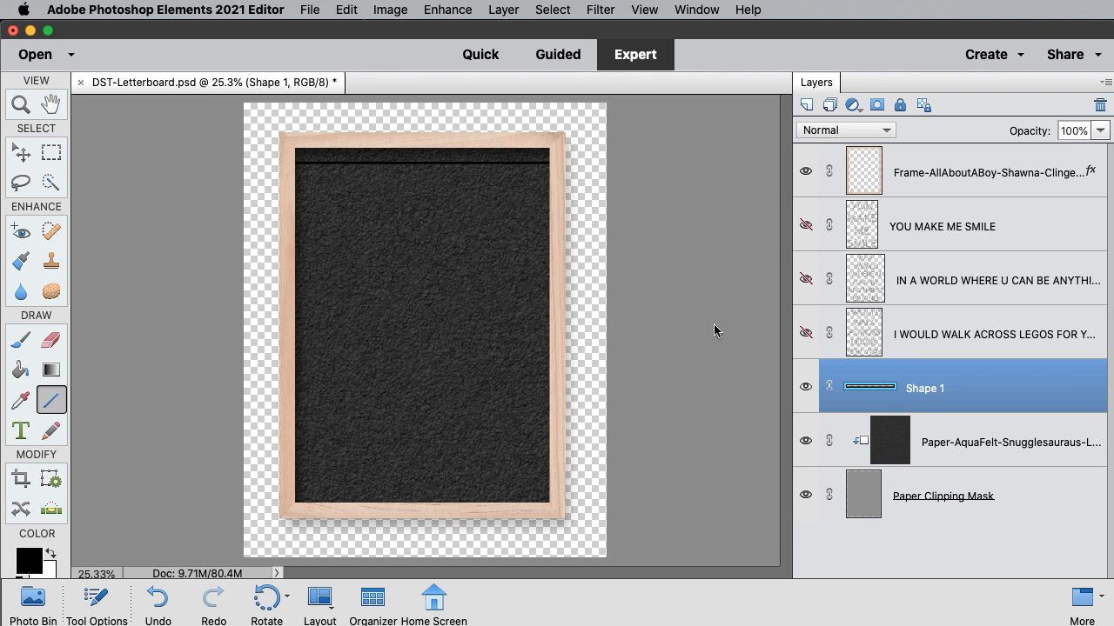
click(885, 130)
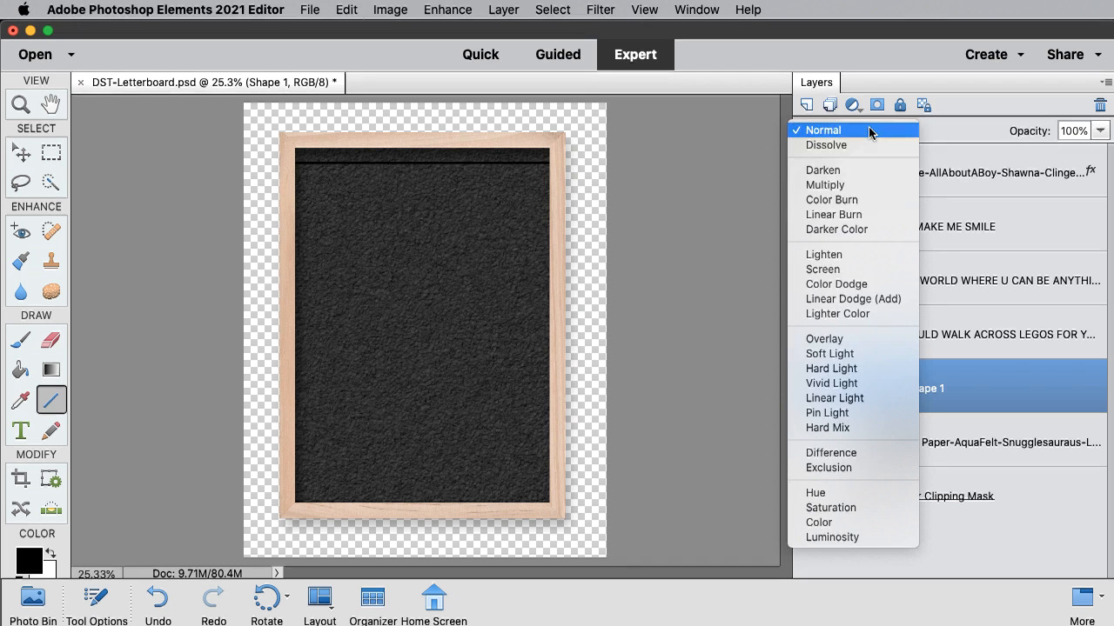
click(883, 353)
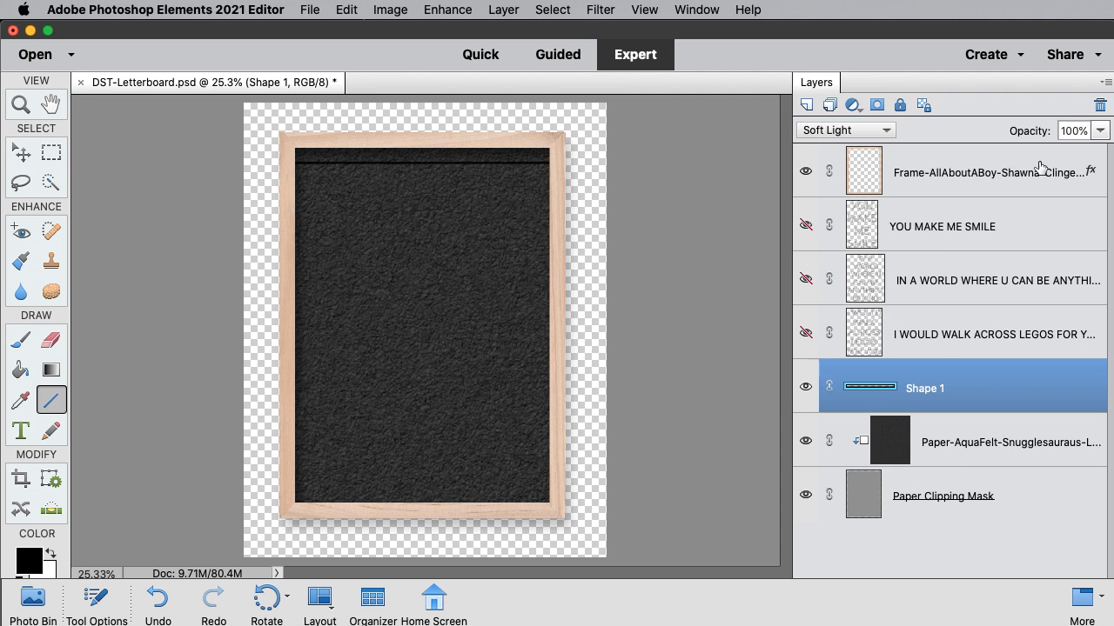
click(1076, 130)
text(80)
key(Return)
- Duplicate the line layer 30 times
key(super+j)
key(super+j)
key(super+j)
key(super+j)
key(super+j)
key(super+j)
key(super+j)
key(super+j)
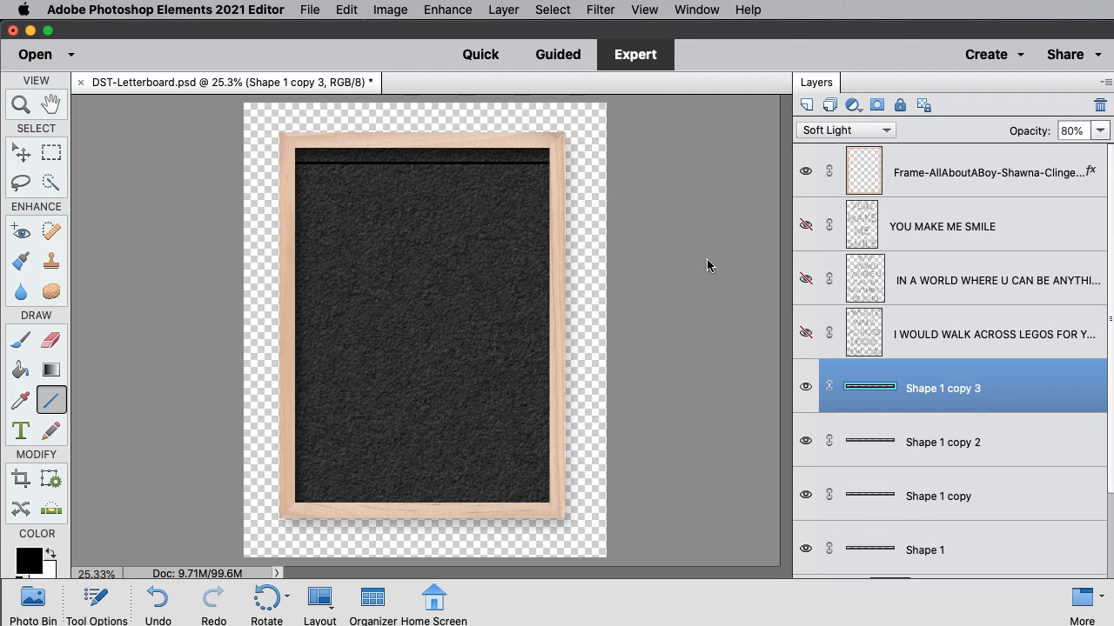
key(super+j)
key(super+j)
key(super+j)
key(super+j)
key(super+j)
key(super+j)
key(super+j)
key(super+j)
key(super+j)
key(super+j)
key(super+j)
key(super+j)
key(super+j)
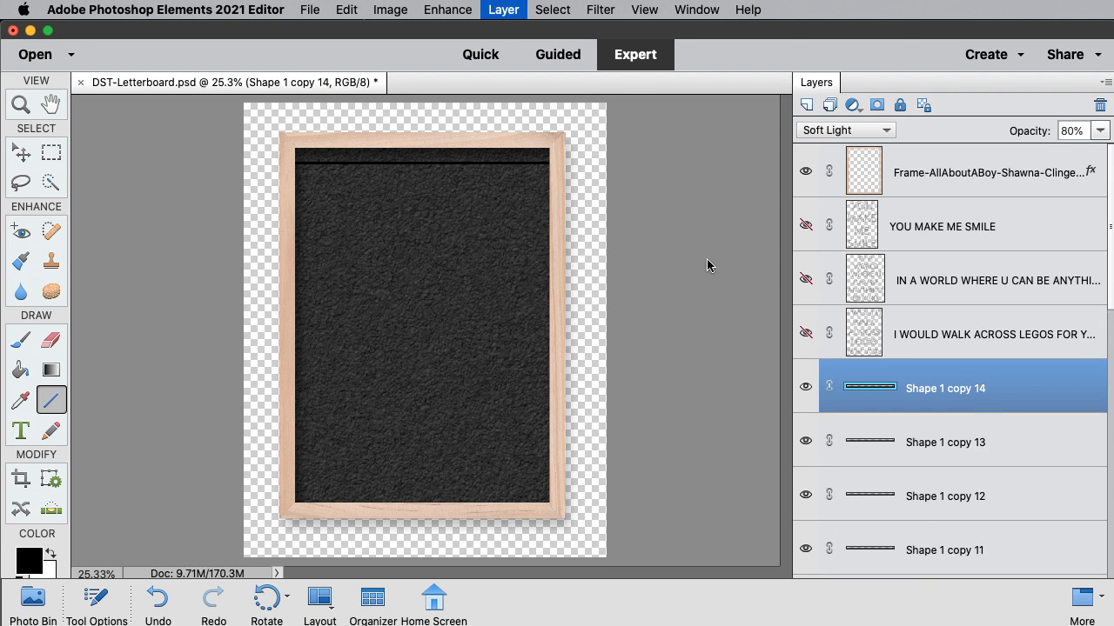
key(super+j)
key(super+j)
key(super+j)
key(super+j)
key(super+j)
key(super+j)
key(super+j)
key(super+j)
key(super+j)
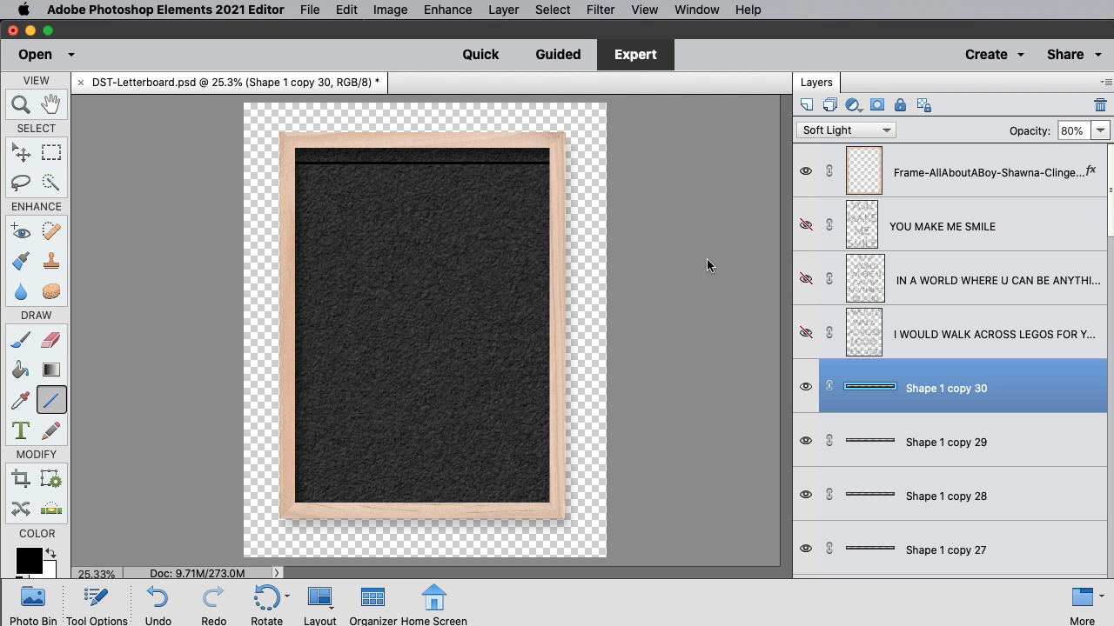
- Move the topmost line copy straight down to the board's lower edge and distribute all the line layers evenly by their vertical centers
click(29, 152)
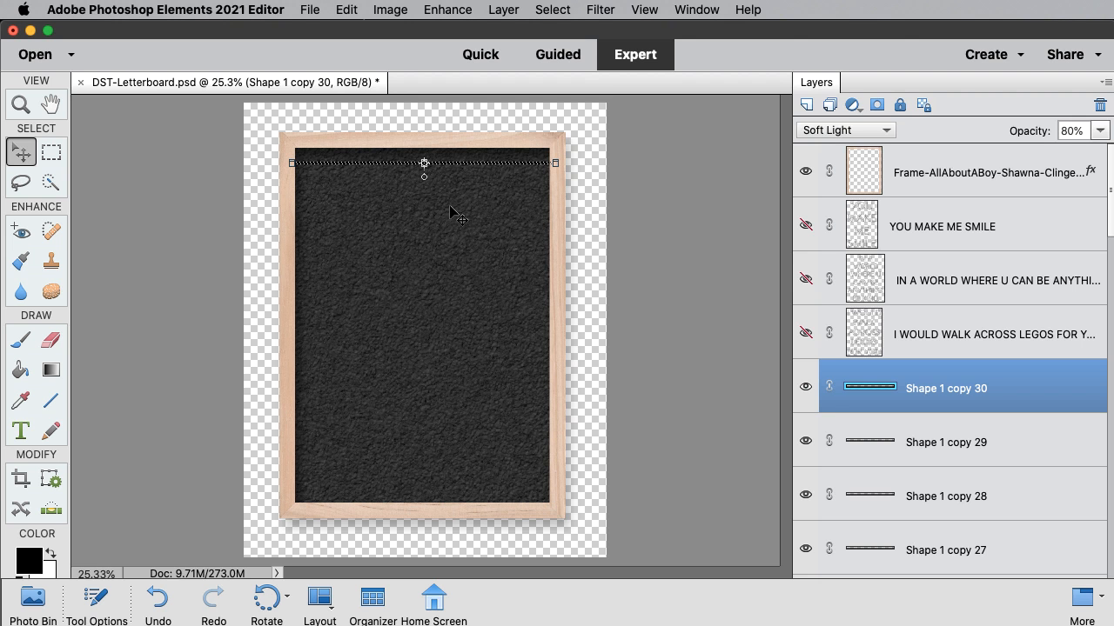
drag(450, 213, 438, 542)
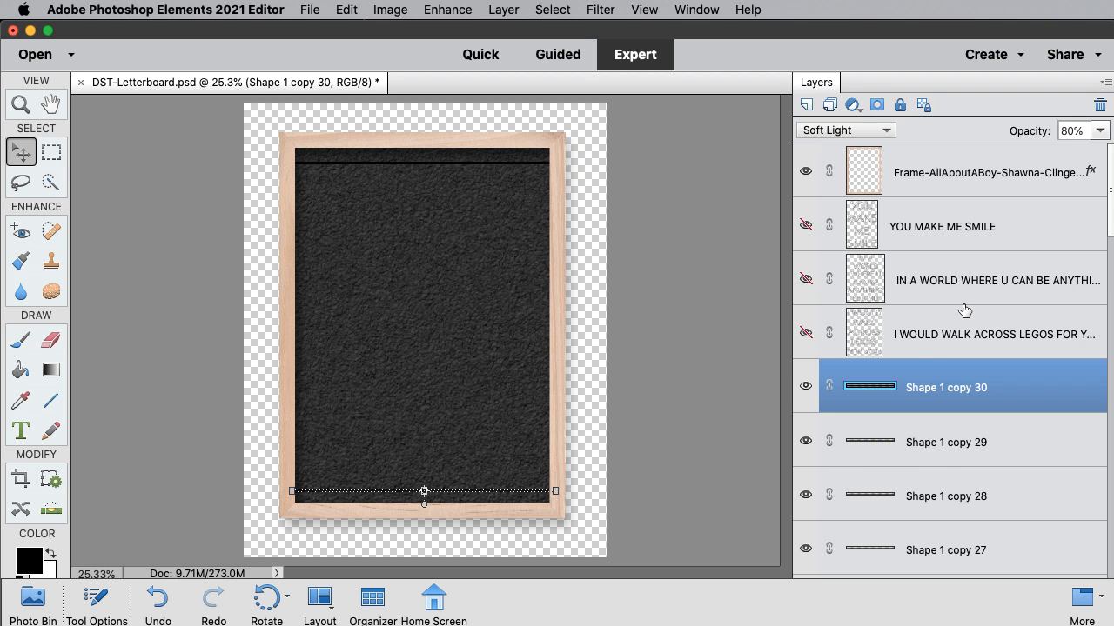
scroll(964, 311, down, 4)
scroll(964, 311, down, 1)
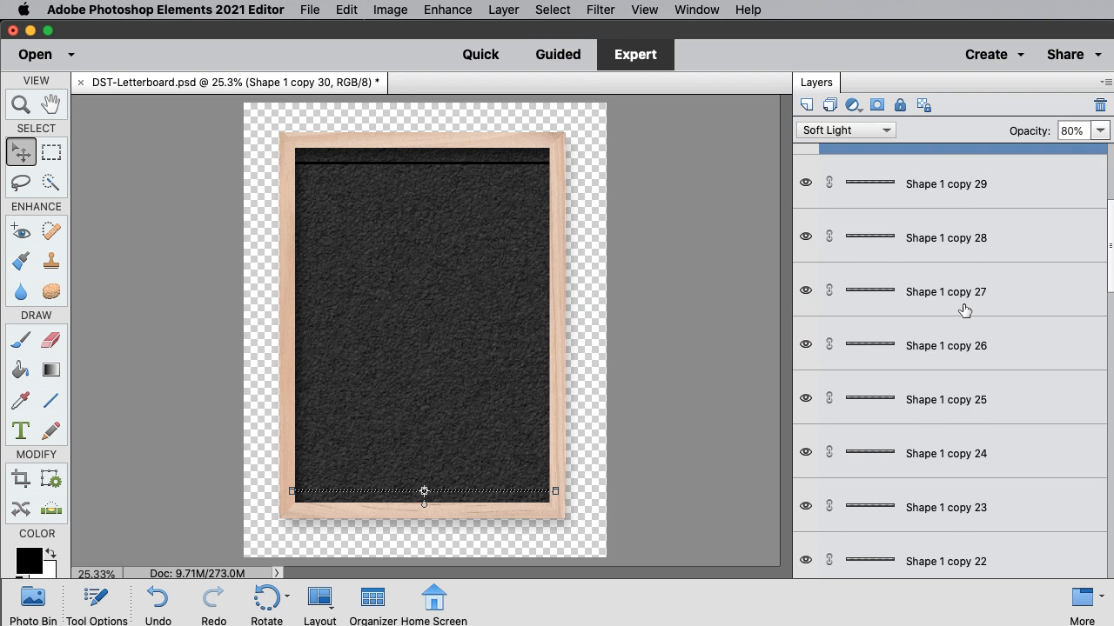
scroll(964, 310, down, 7)
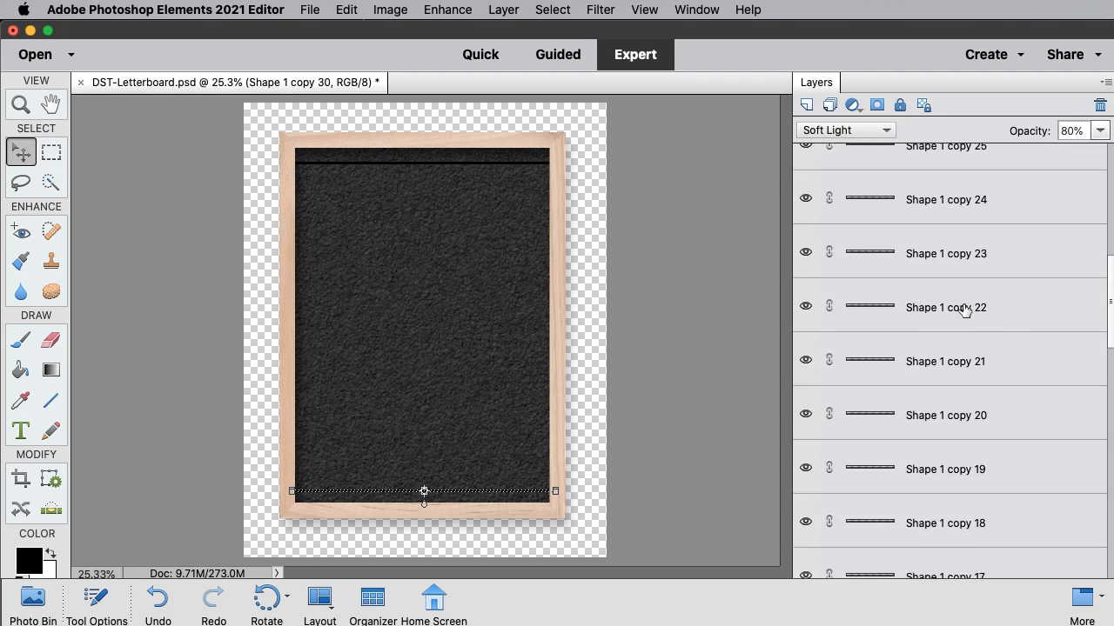
scroll(964, 310, down, 18)
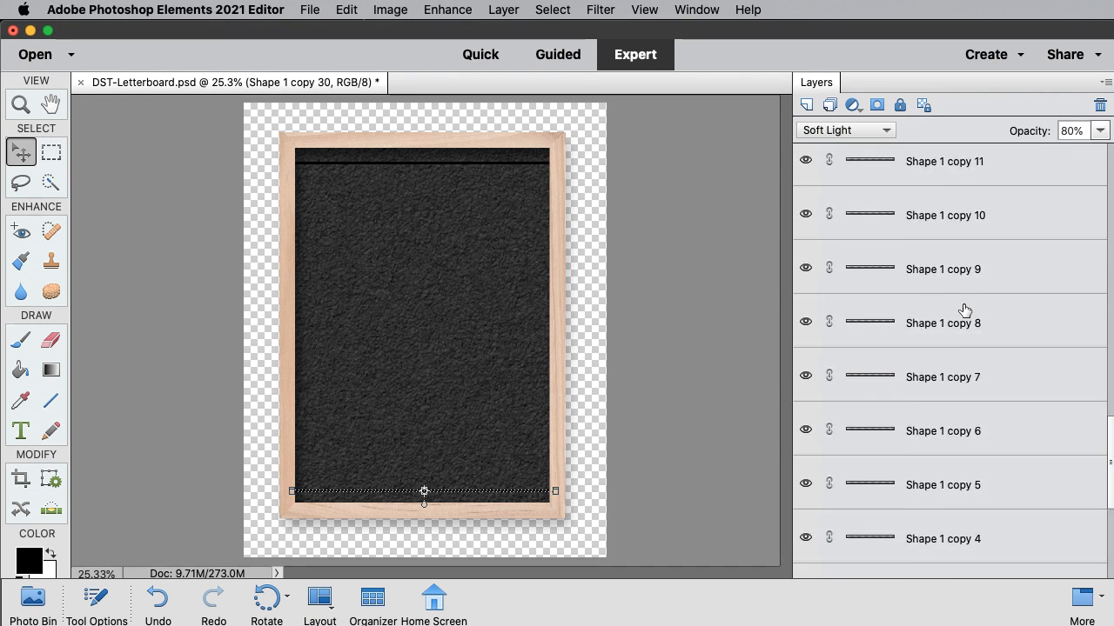
shift+click(961, 500)
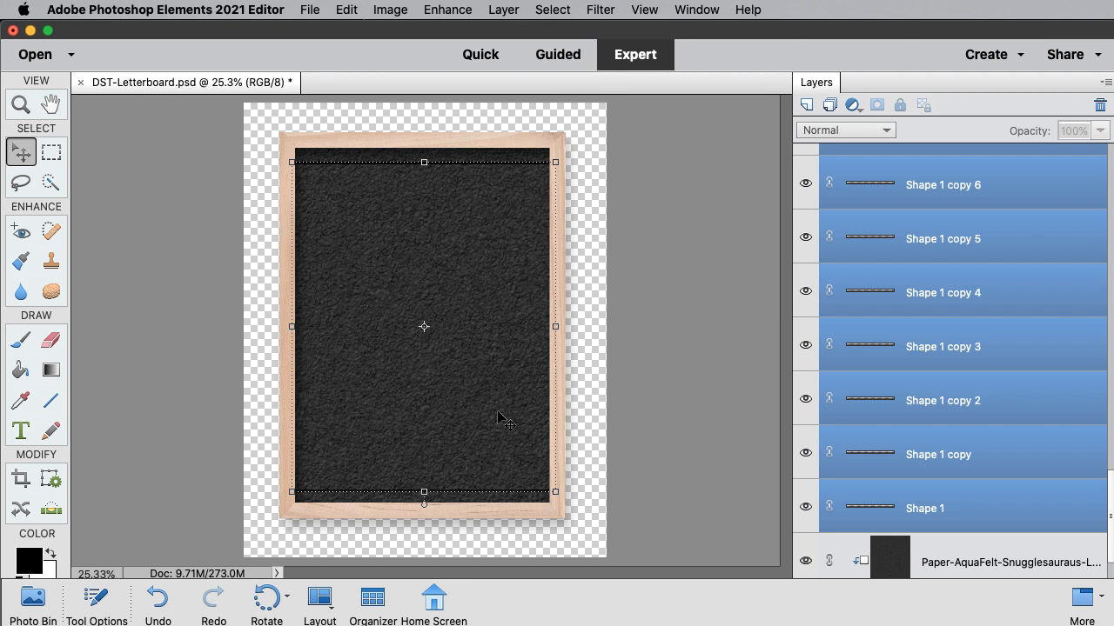
click(103, 609)
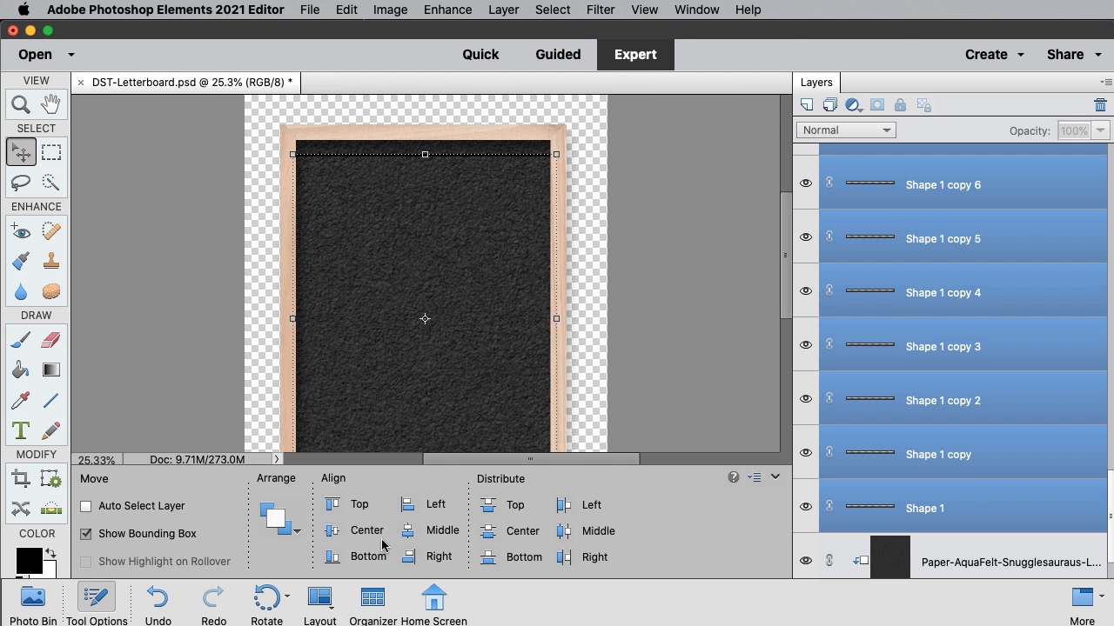
click(488, 532)
click(96, 609)
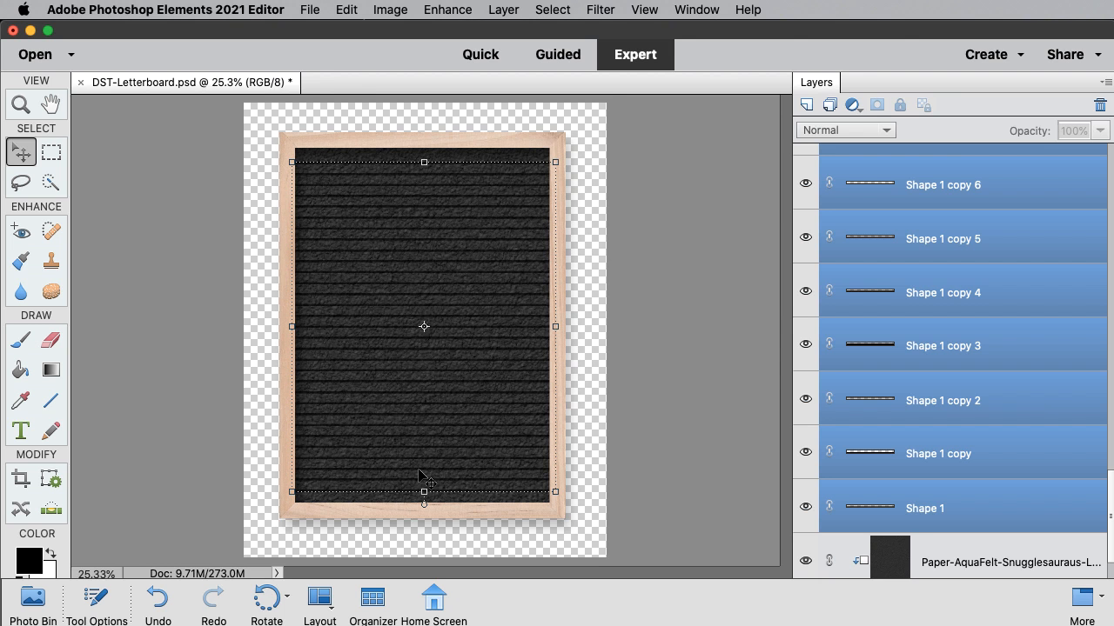
- Group all the selected line layers and name the group Letterboard Lines
key(super+g)
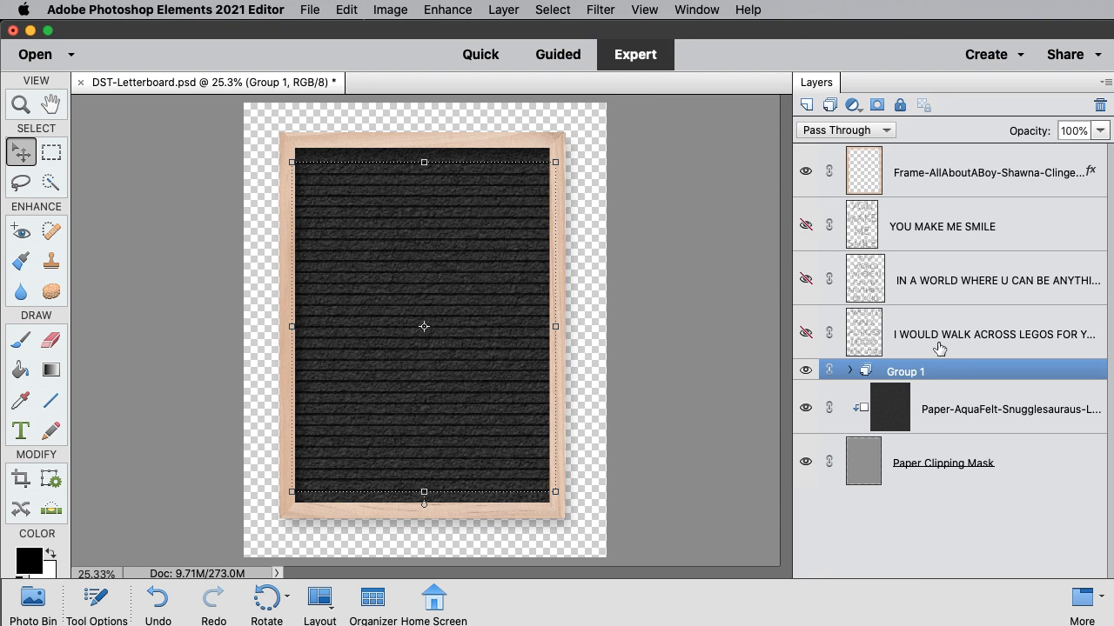
double_click(907, 371)
text(Letterboard Lines)
key(Return)
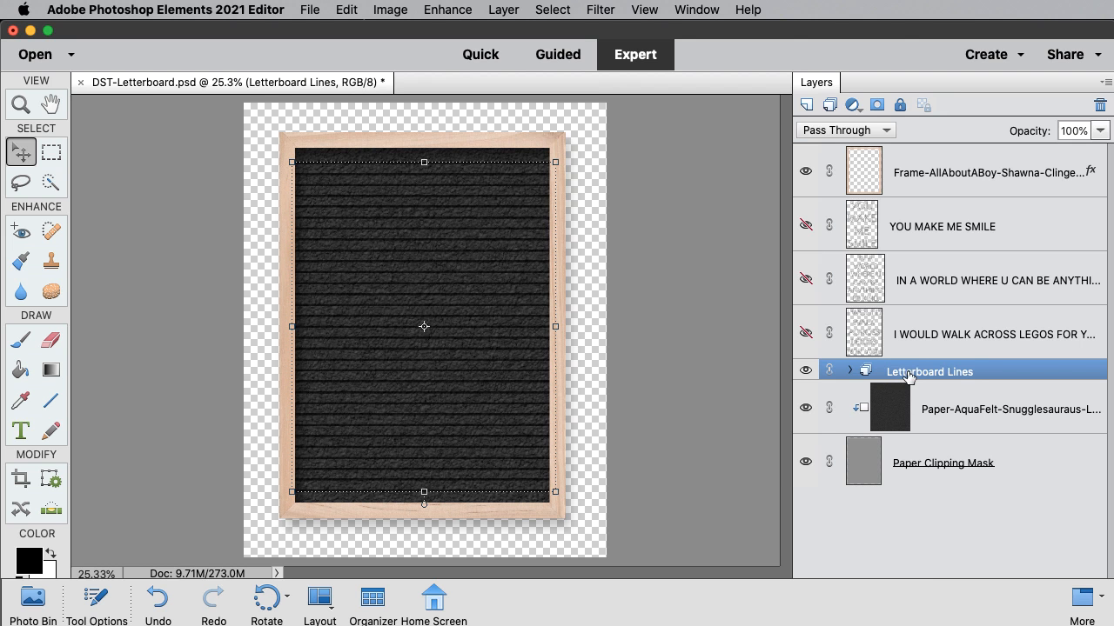
- Preview the three hidden text layers on the board one at a time, leaving only YOU MAKE ME SMILE shown
click(805, 227)
click(806, 228)
click(806, 280)
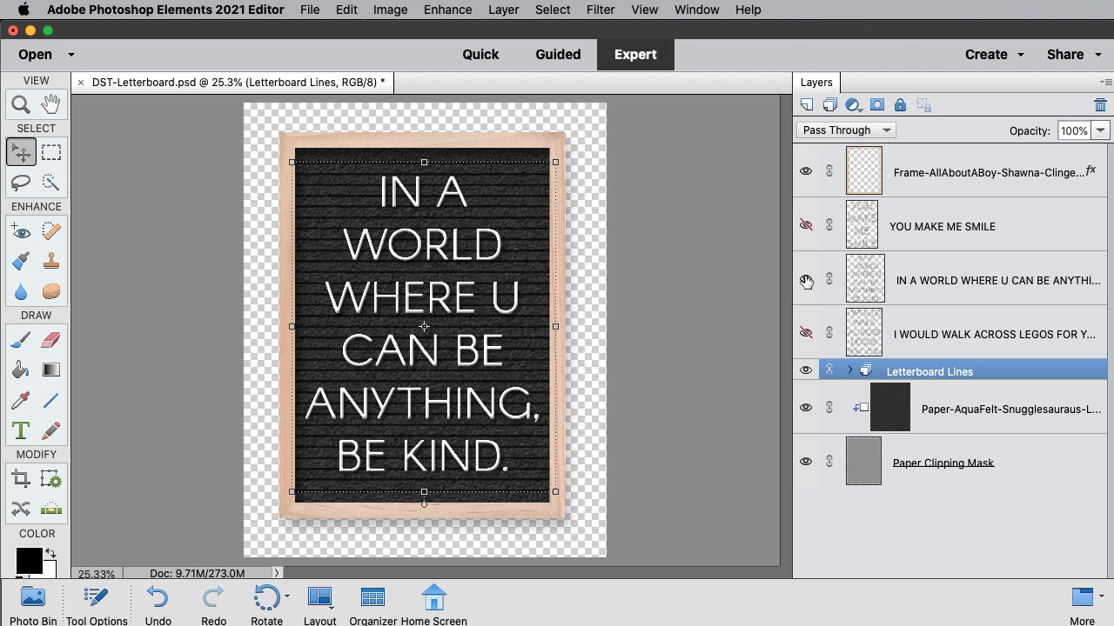
click(806, 280)
click(808, 333)
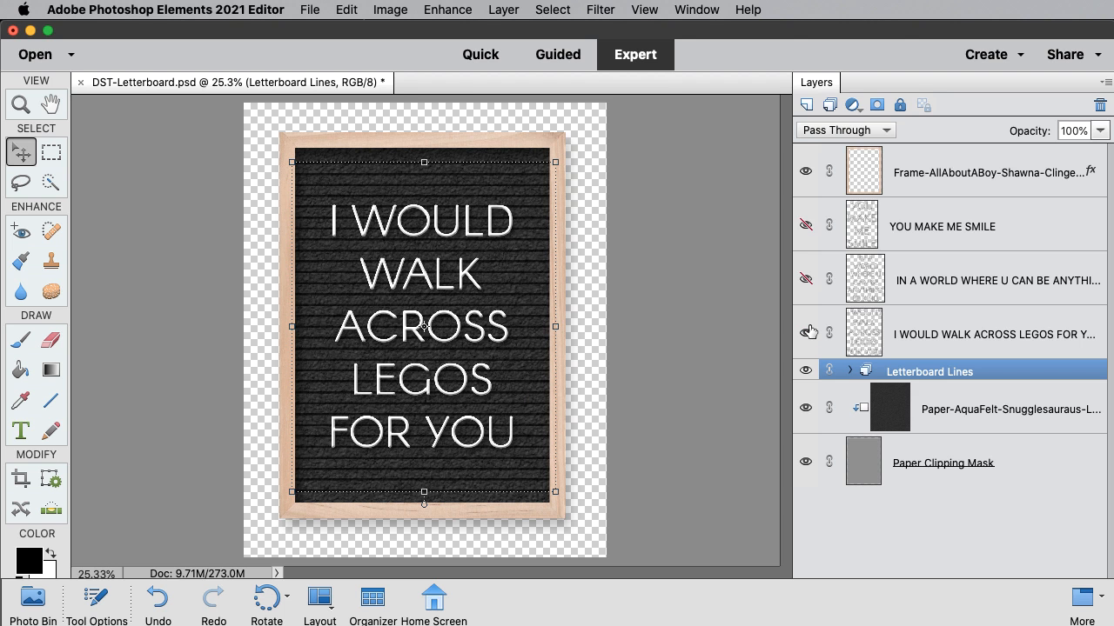
click(807, 333)
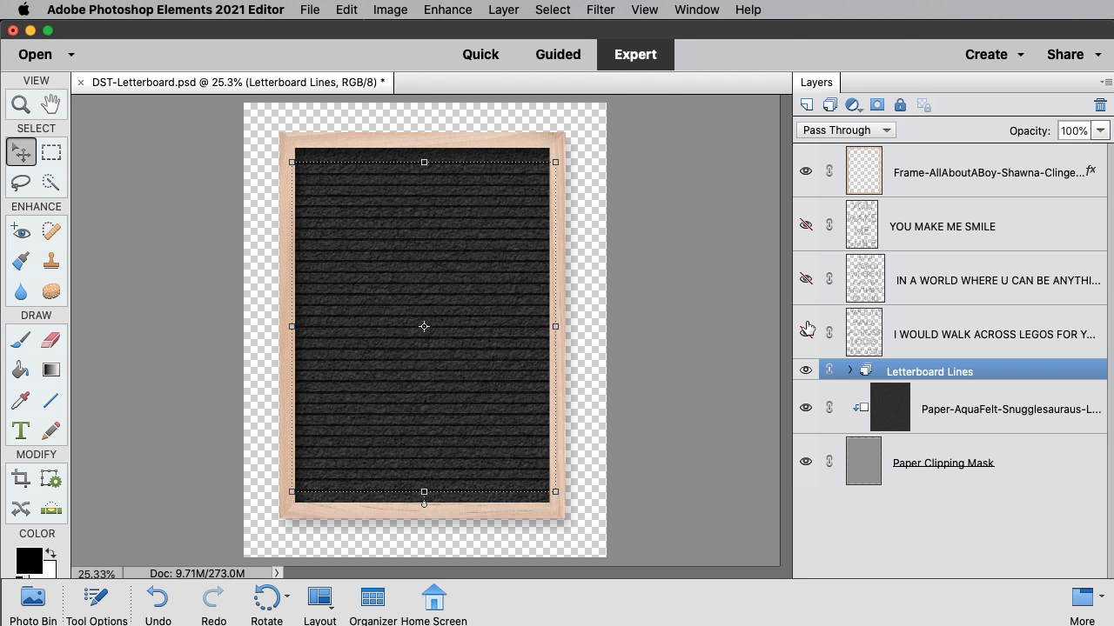
click(804, 226)
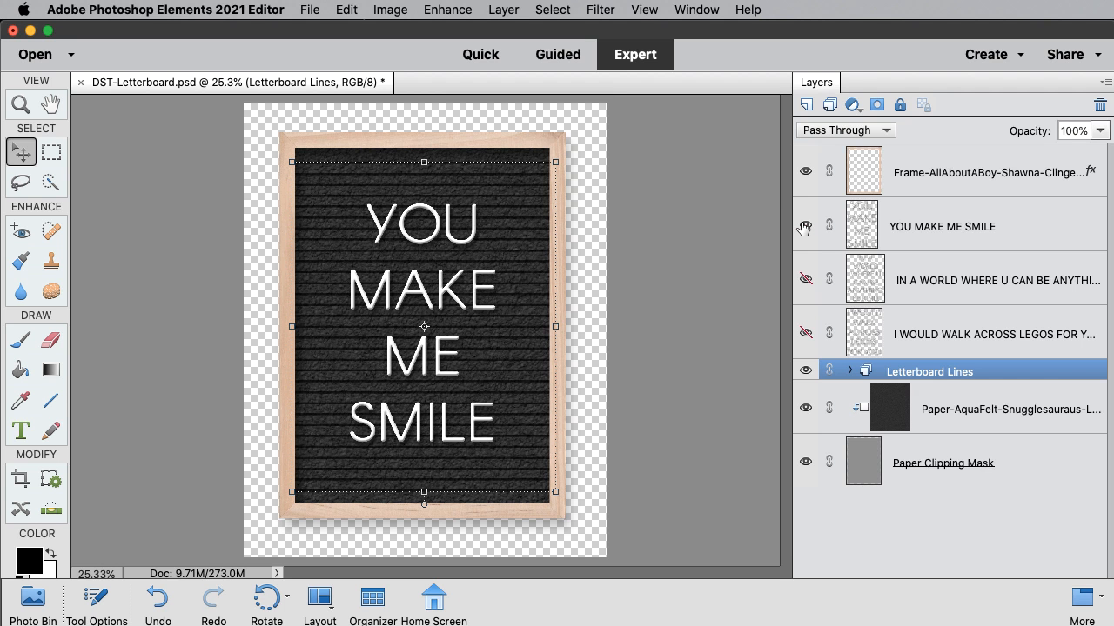